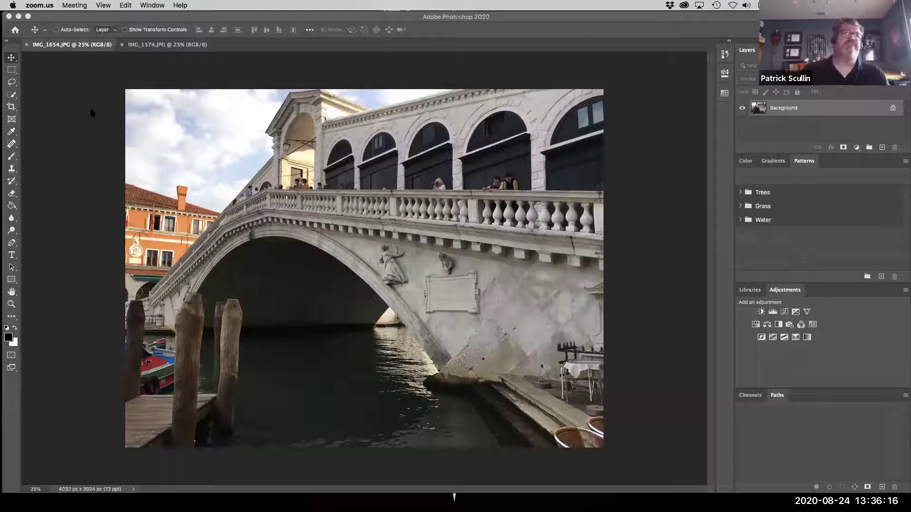
Switch to Photoshop and examine the color modes and bit depths available for the bridge photo
{"action": "left_click", "coordinate": [125, 5]}
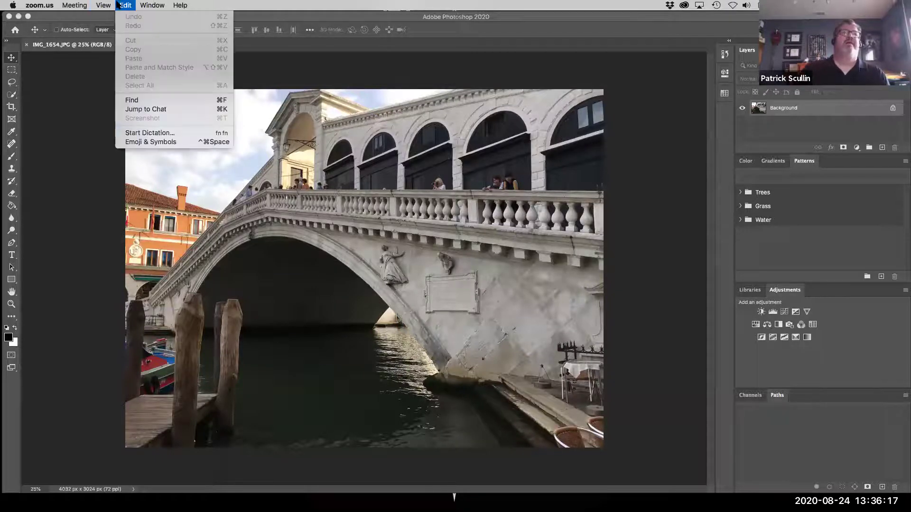
{"action": "left_click", "coordinate": [297, 19]}
{"action": "left_click", "coordinate": [119, 5]}
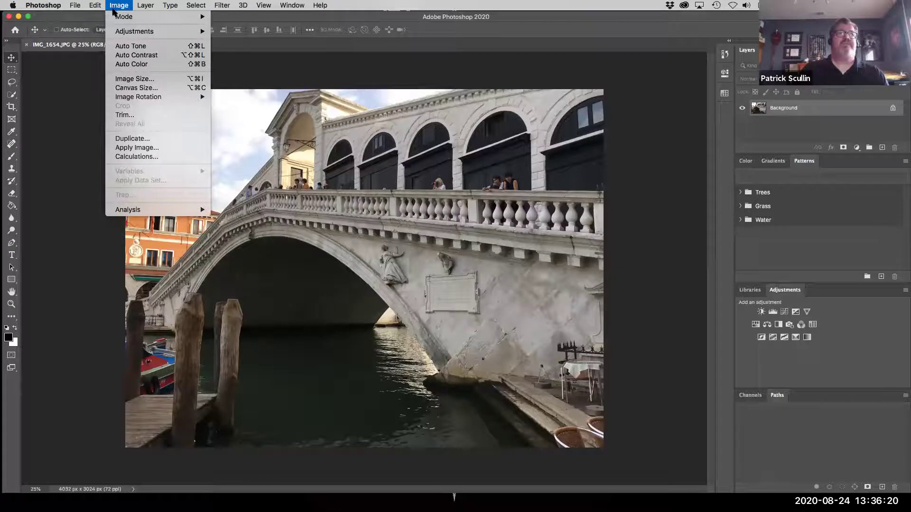
{"action": "mouse_move", "coordinate": [116, 18]}
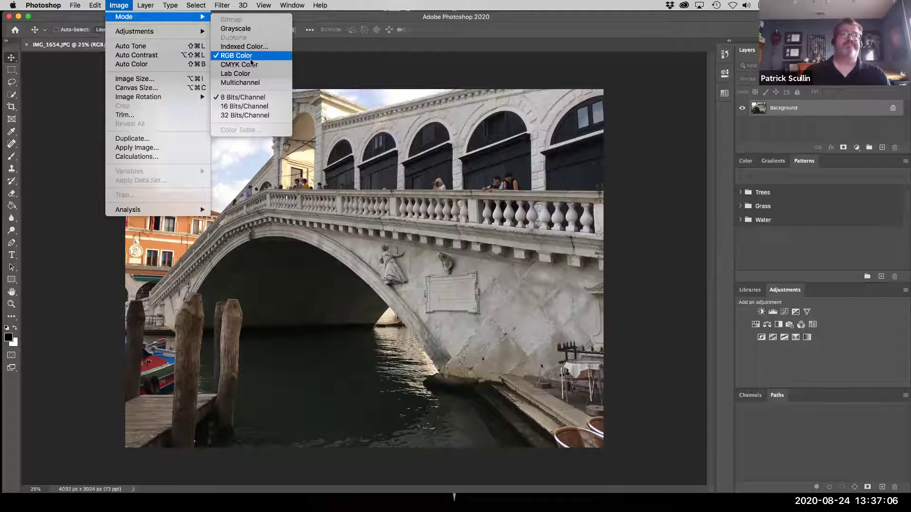
Set the RGB working space to Adobe RGB (1998) in the color settings
{"action": "mouse_move", "coordinate": [99, 5]}
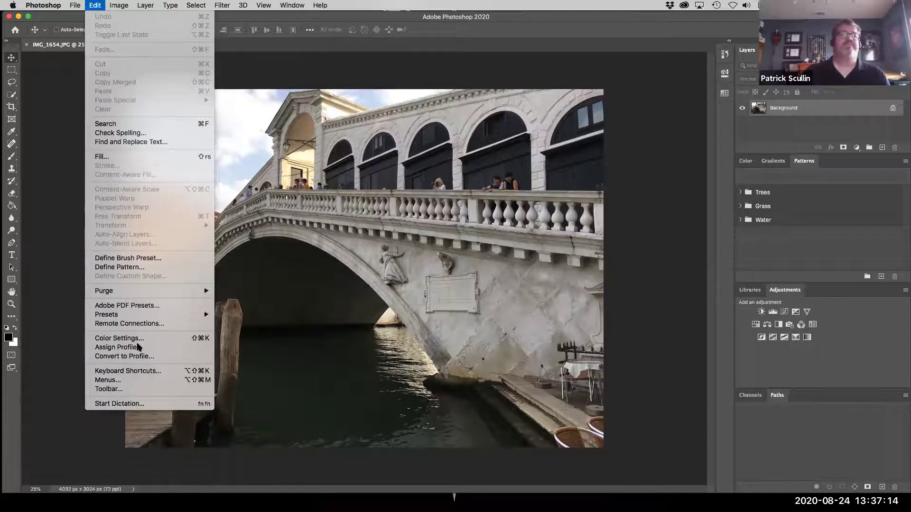
{"action": "left_click", "coordinate": [141, 339]}
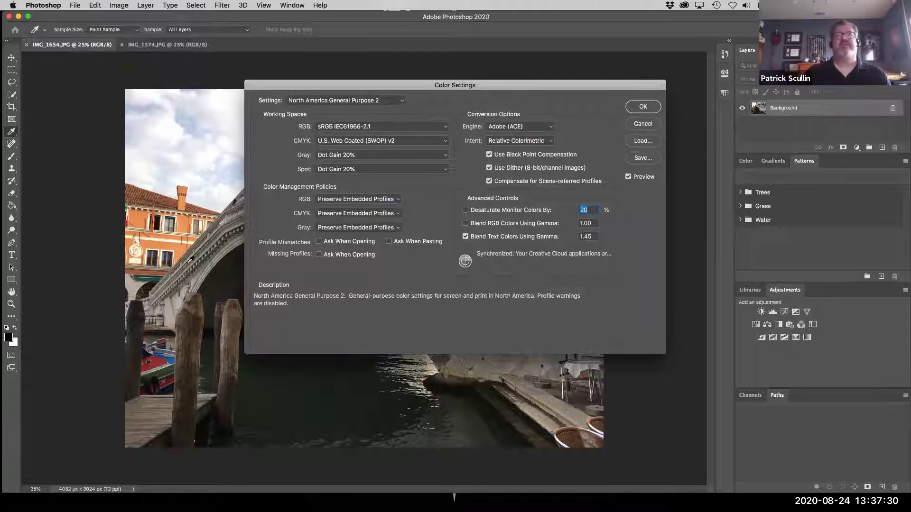
{"action": "mouse_move", "coordinate": [447, 217]}
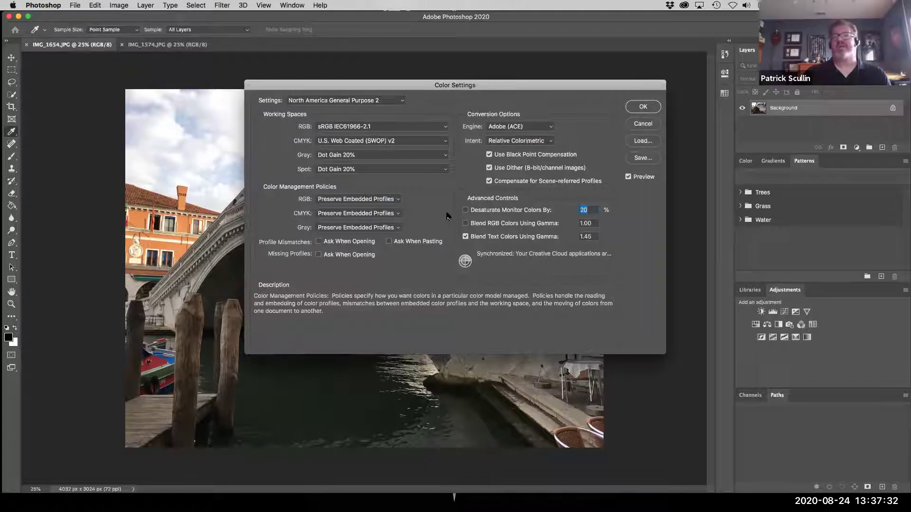
{"action": "mouse_move", "coordinate": [425, 176]}
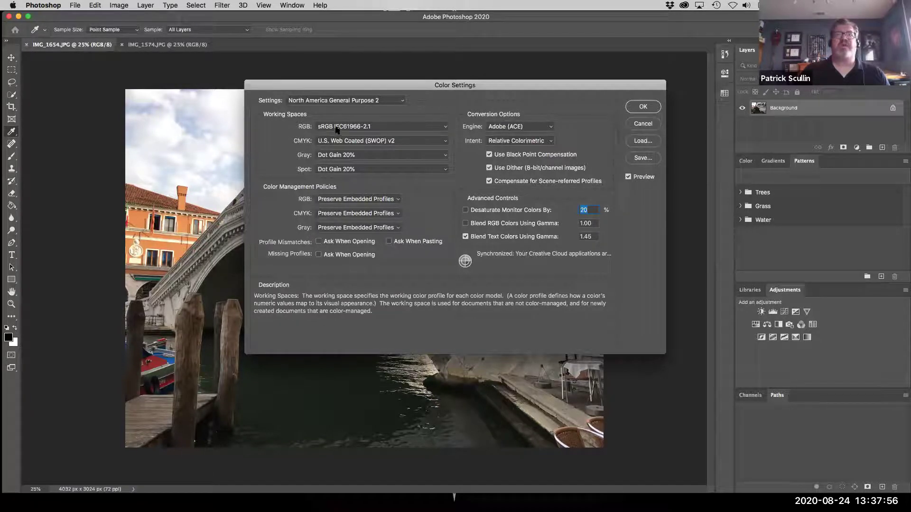
{"action": "left_click", "coordinate": [421, 131]}
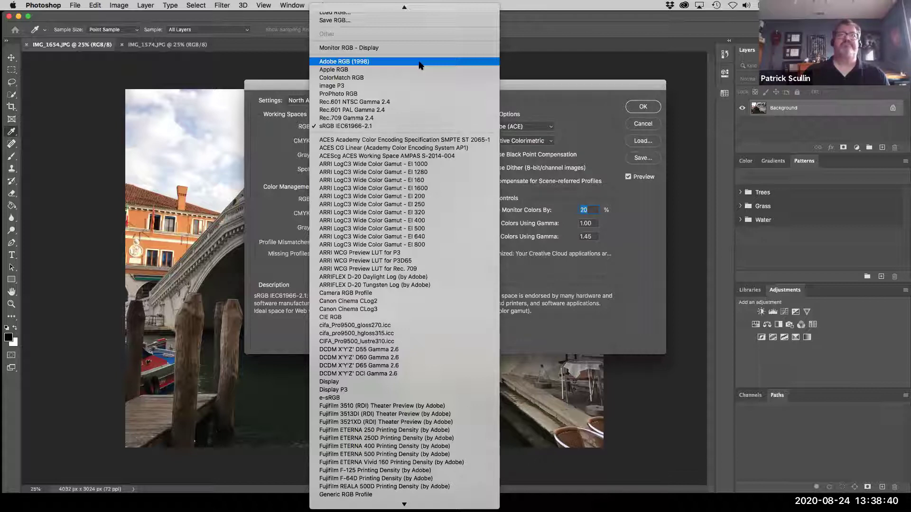
{"action": "left_click", "coordinate": [419, 65]}
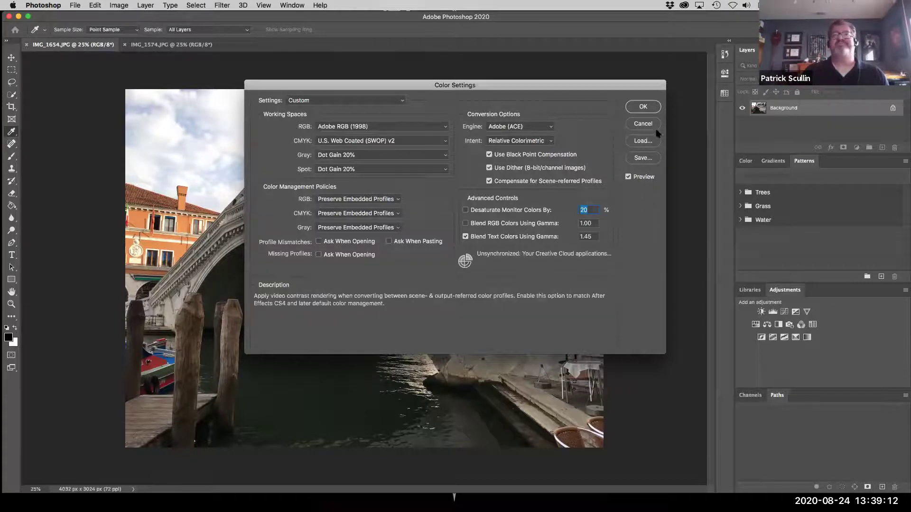
{"action": "left_click", "coordinate": [643, 107]}
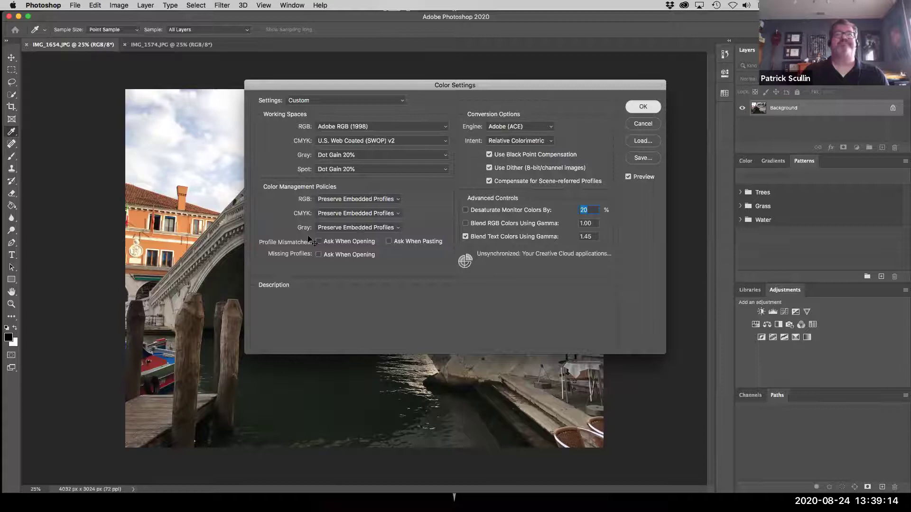
{"action": "key", "text": "v"}
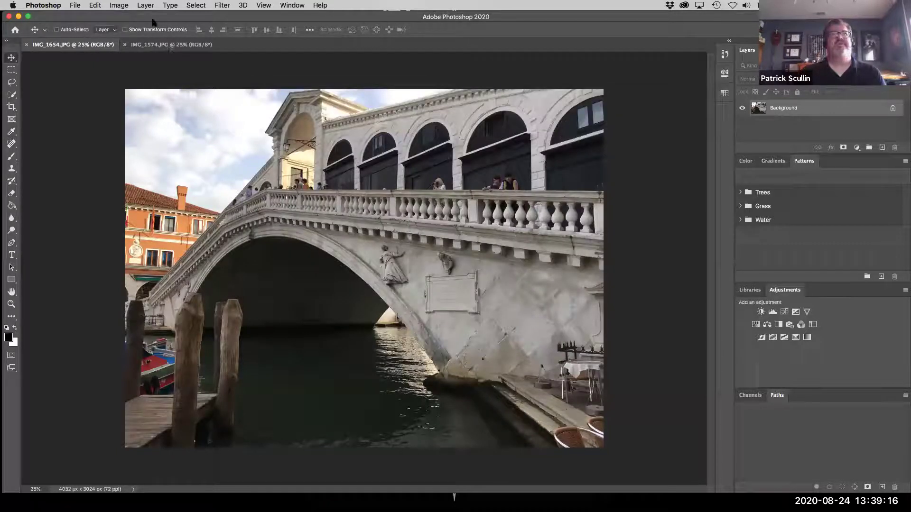
Try an image resolution of 300 pixels/inch with resampling turned off, and discard the change
{"action": "left_click", "coordinate": [124, 7]}
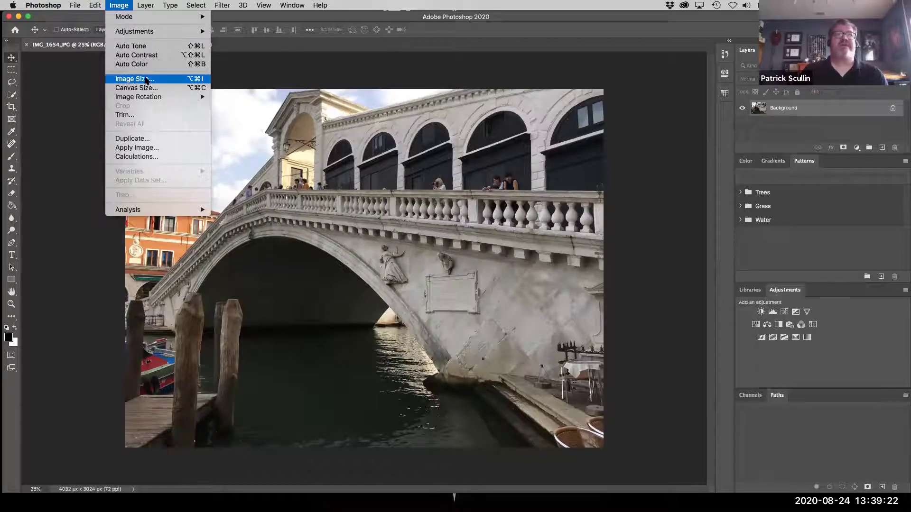
{"action": "left_click", "coordinate": [146, 79]}
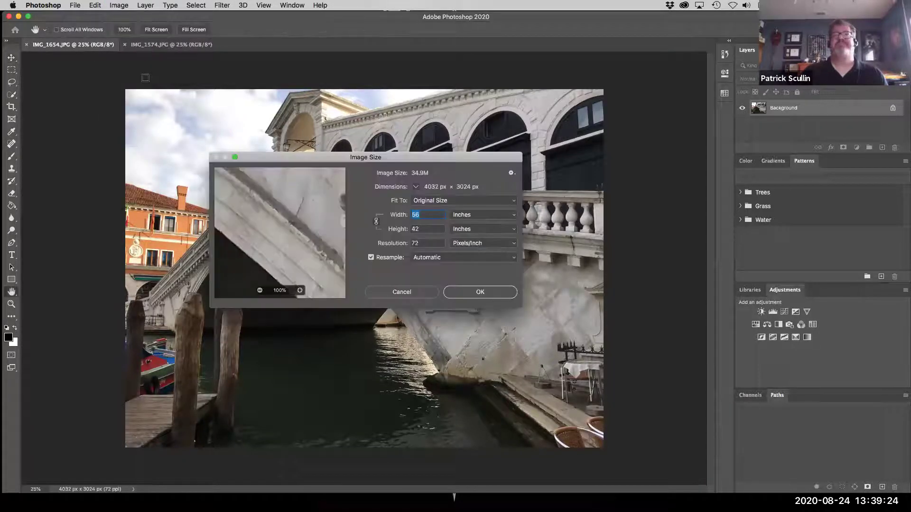
{"action": "left_click_drag", "start_coordinate": [299, 152], "coordinate": [517, 117]}
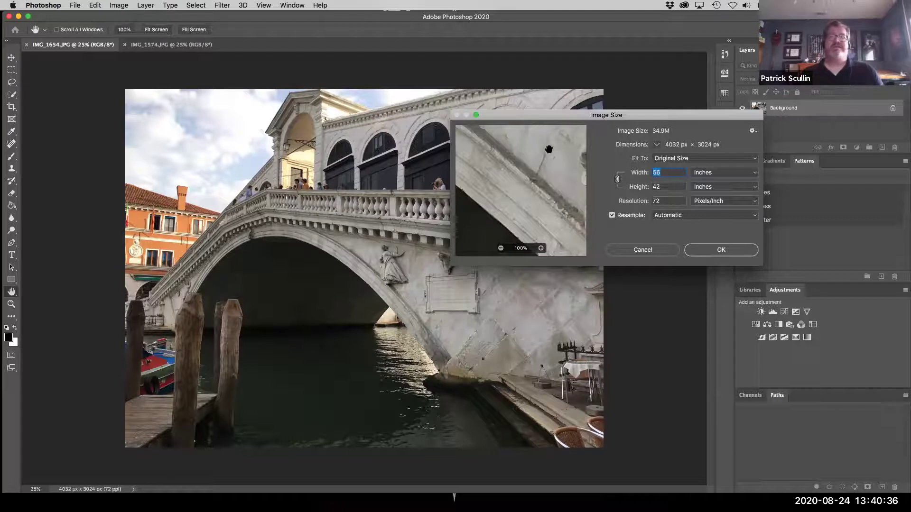
{"action": "left_click_drag", "start_coordinate": [549, 120], "coordinate": [416, 125]}
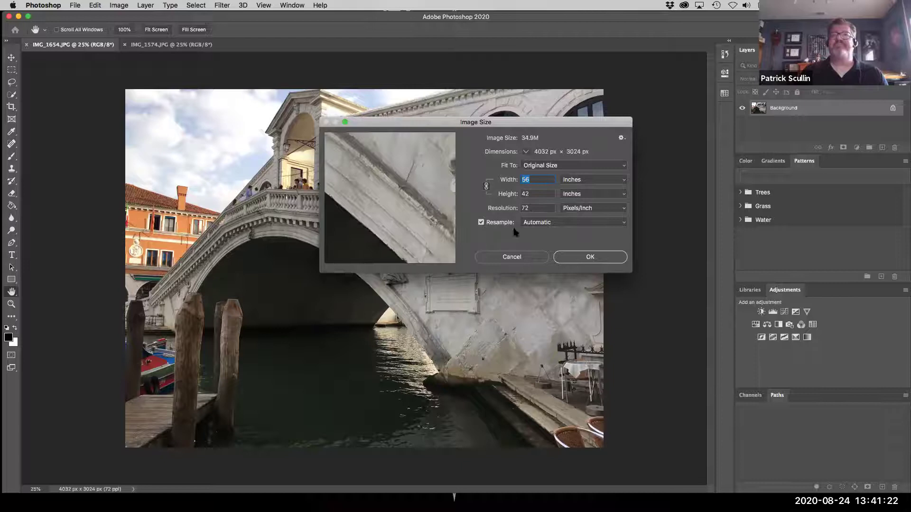
{"action": "left_click", "coordinate": [481, 222]}
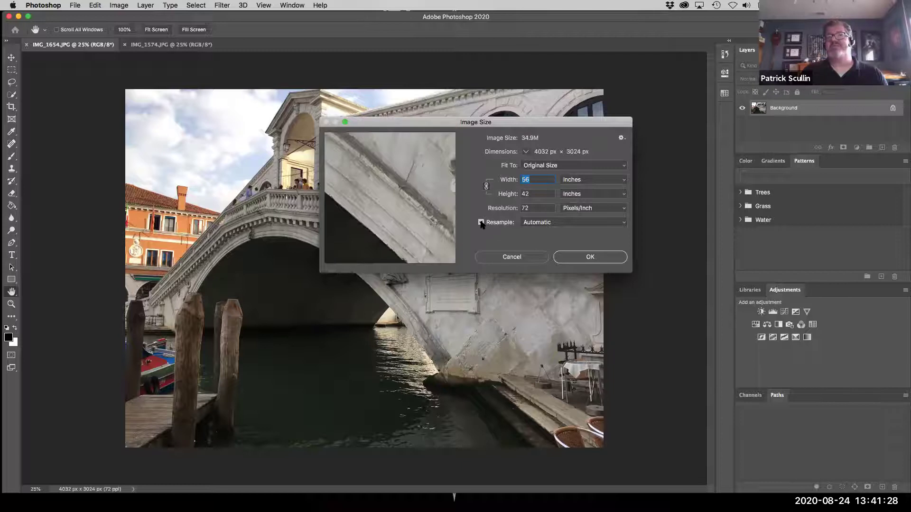
{"action": "left_click", "coordinate": [481, 222]}
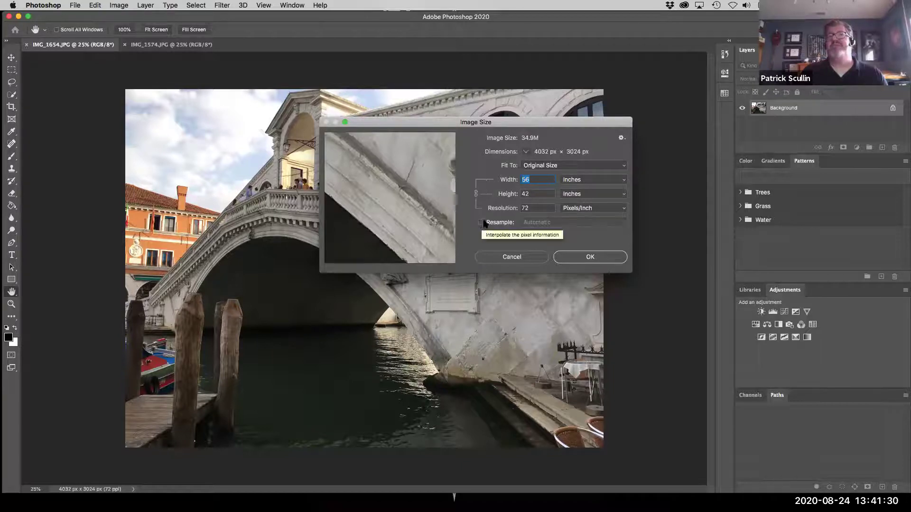
{"action": "double_click", "coordinate": [550, 208]}
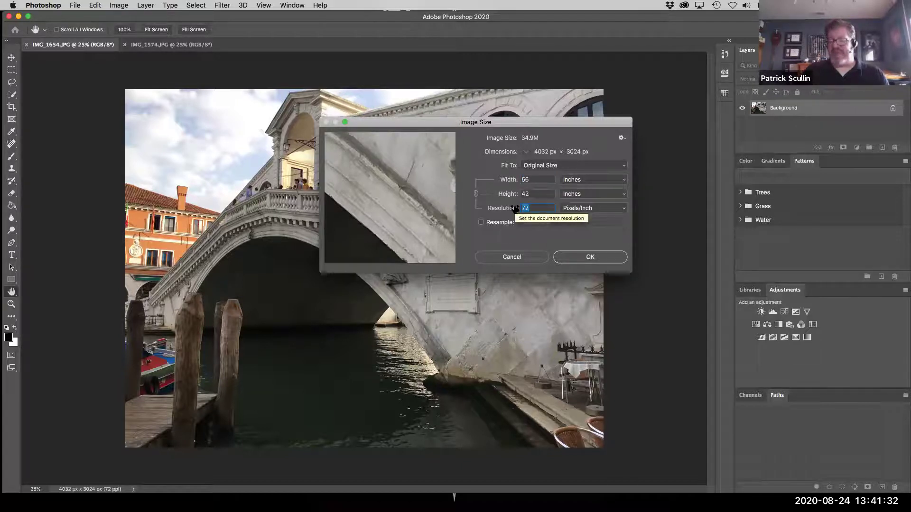
{"action": "type", "text": "300"}
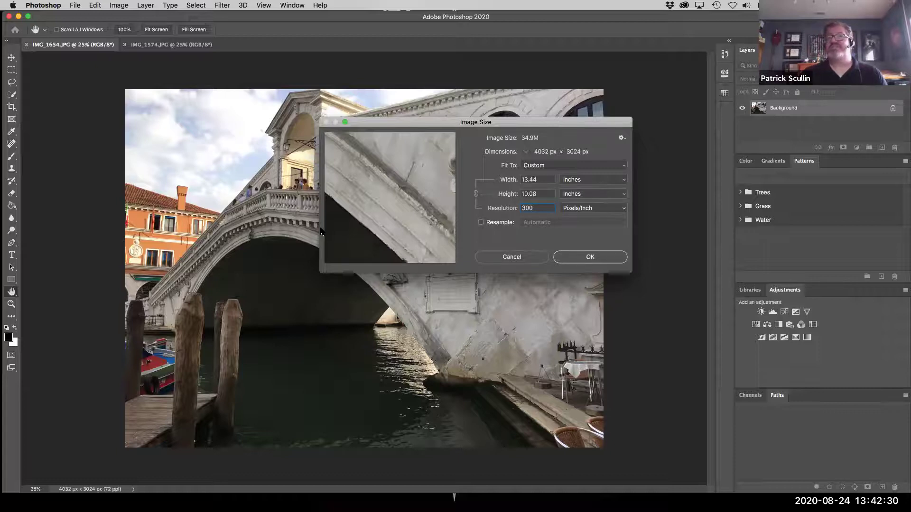
{"action": "left_click", "coordinate": [529, 208]}
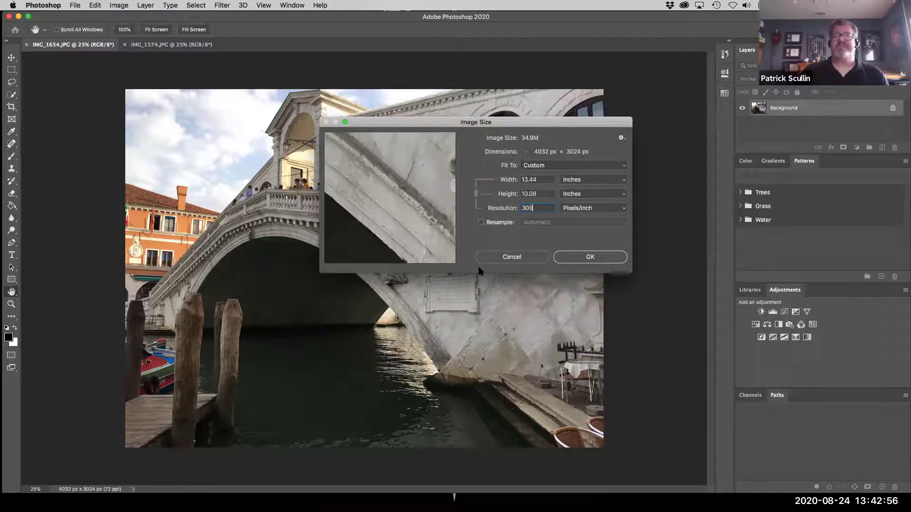
{"action": "left_click", "coordinate": [517, 256]}
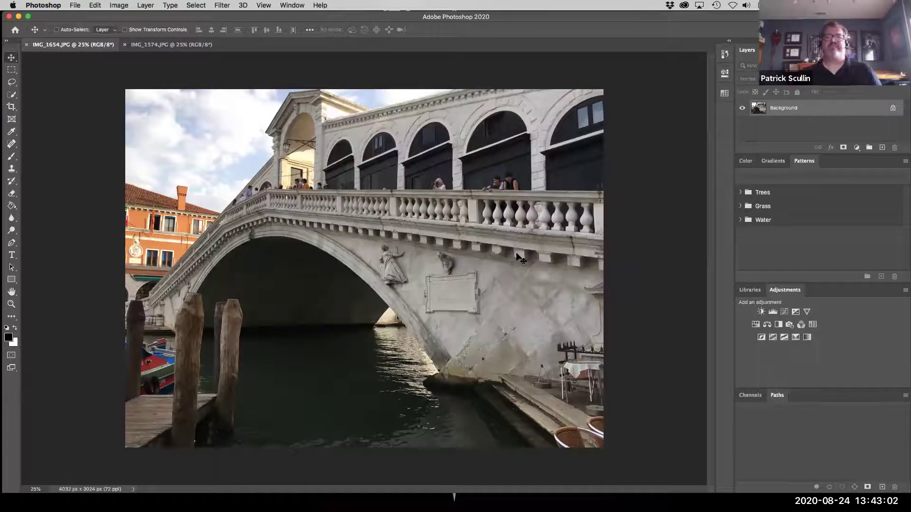
Apply the Auto Color, Auto Contrast and Auto Tone corrections to the bridge photo
{"action": "left_click", "coordinate": [129, 4]}
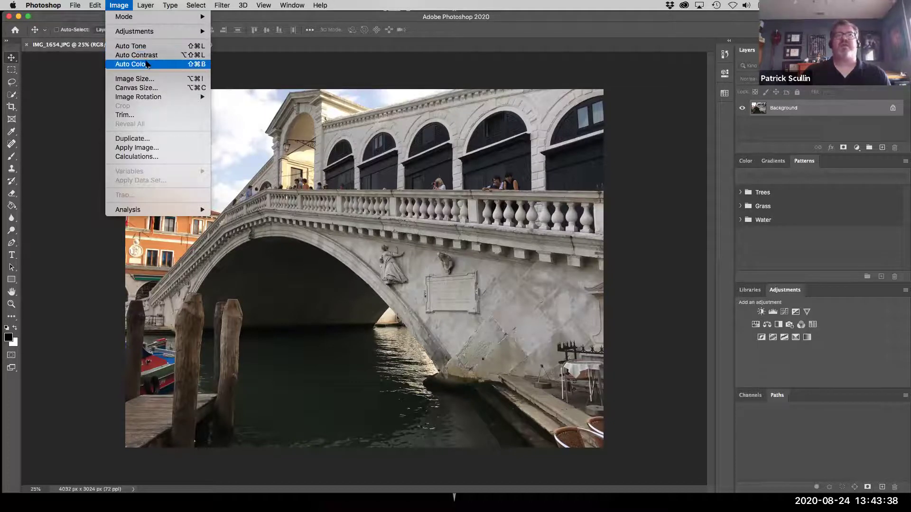
{"action": "left_click", "coordinate": [147, 64]}
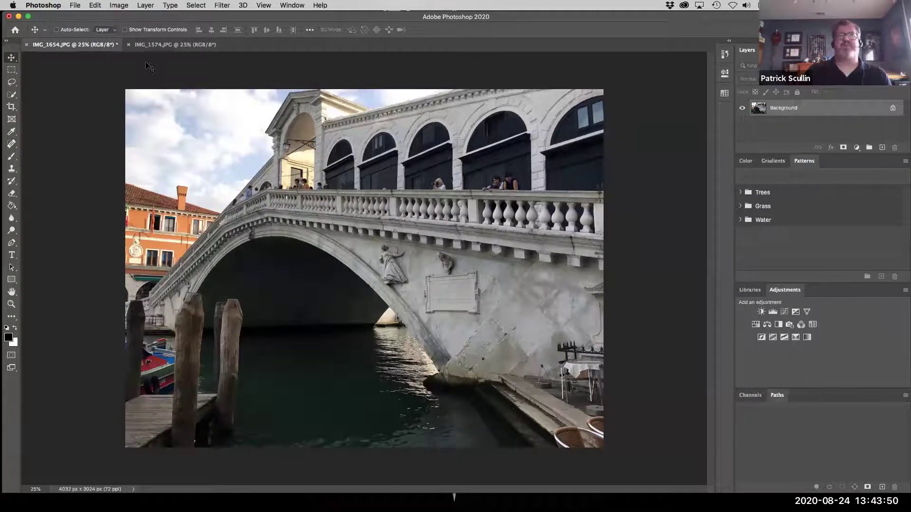
{"action": "left_click", "coordinate": [119, 6]}
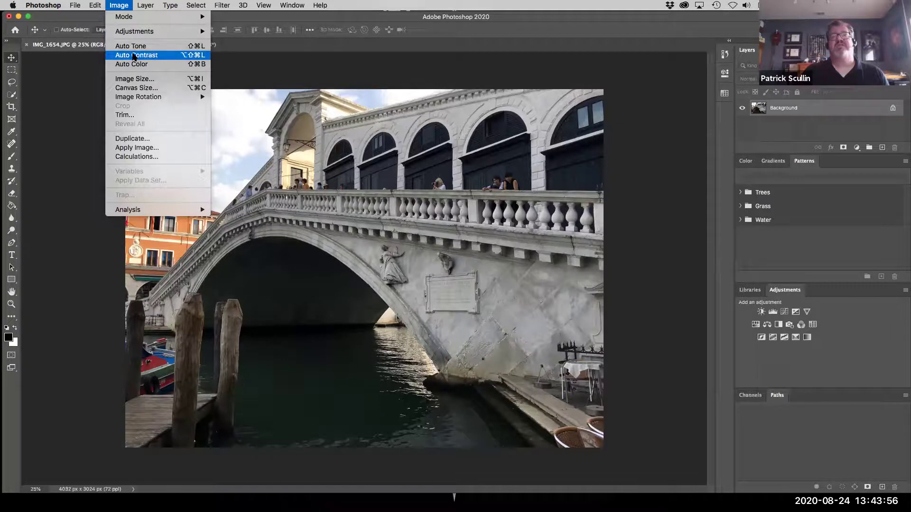
{"action": "left_click", "coordinate": [135, 56]}
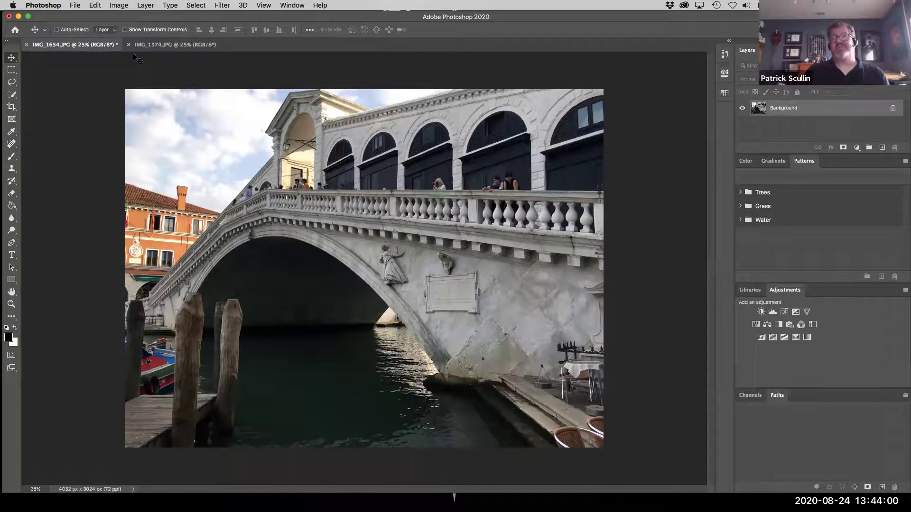
{"action": "left_click", "coordinate": [119, 5]}
{"action": "left_click", "coordinate": [92, 116]}
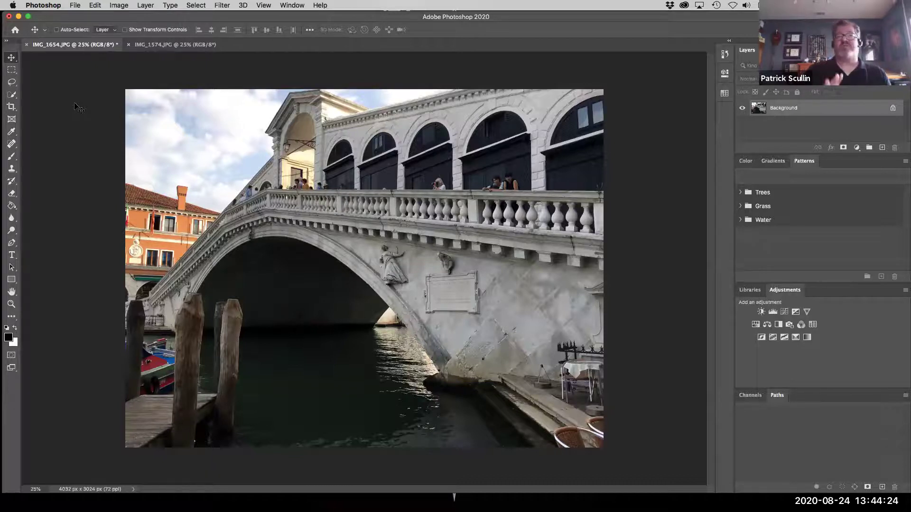
{"action": "left_click", "coordinate": [109, 5]}
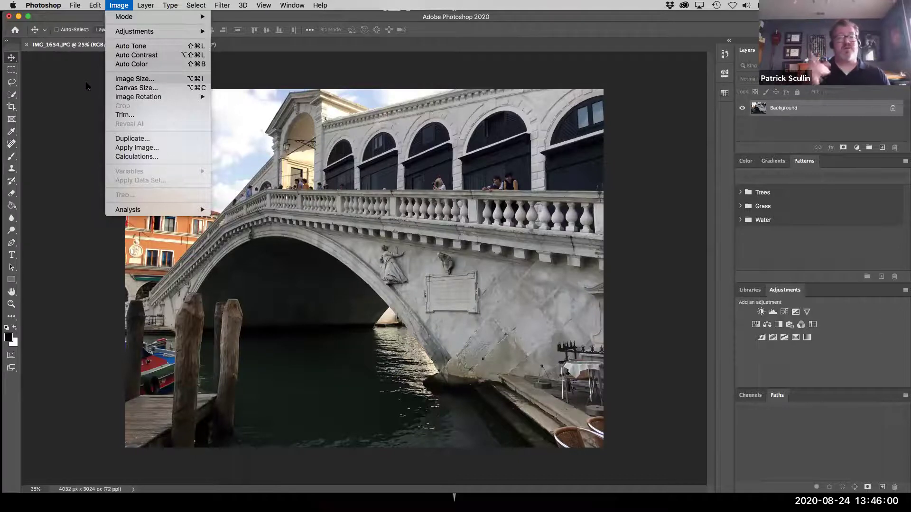
{"action": "left_click", "coordinate": [239, 20]}
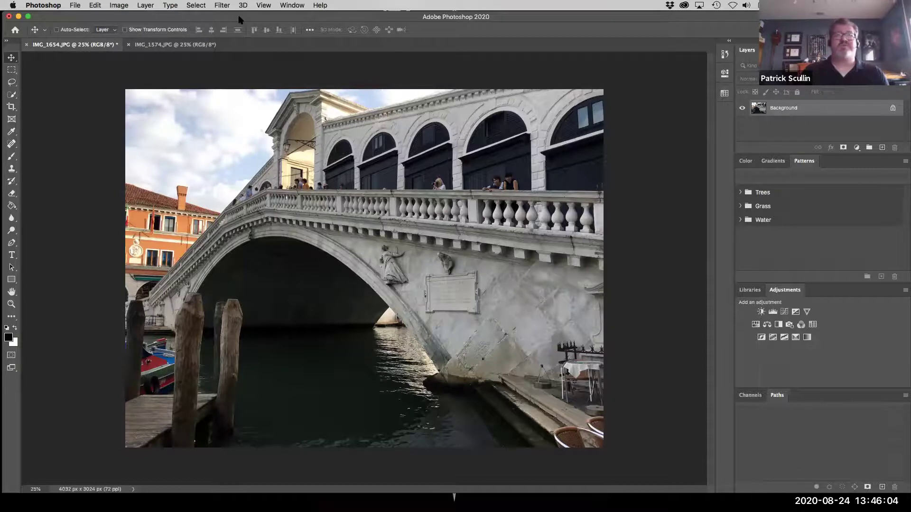
{"action": "left_click", "coordinate": [94, 5]}
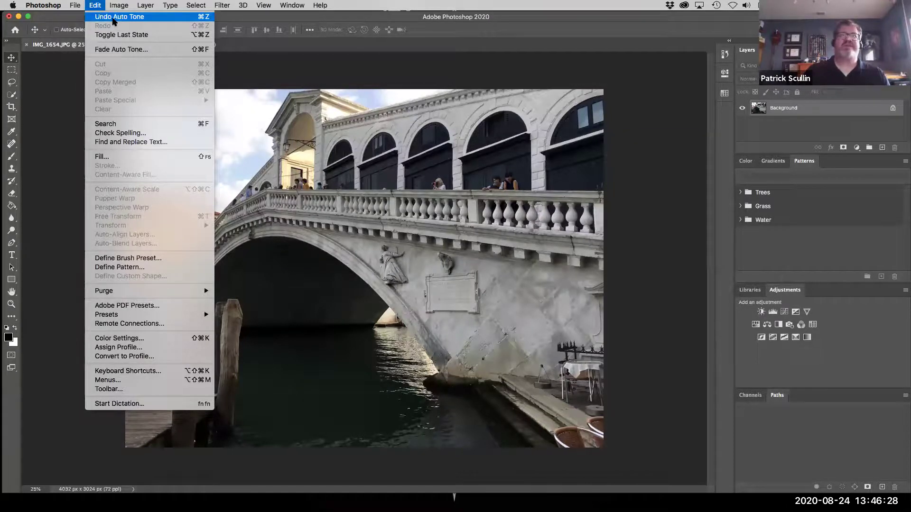
{"action": "left_click", "coordinate": [345, 21]}
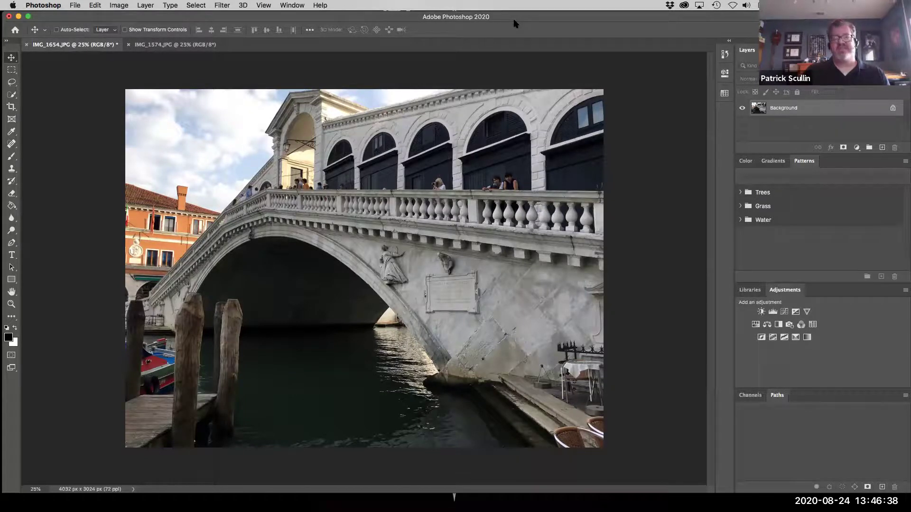
Show the document's History and enlarge its list to fit all the recorded states
{"action": "left_click", "coordinate": [294, 5]}
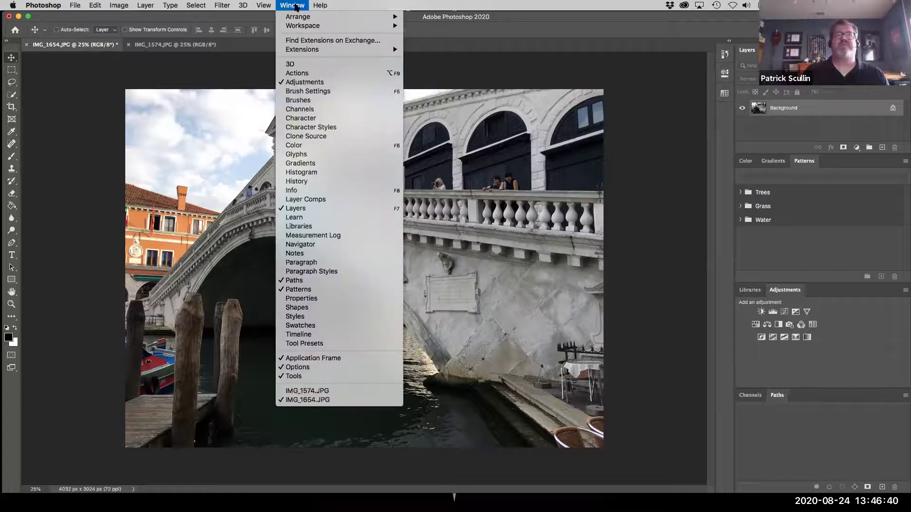
{"action": "left_click", "coordinate": [318, 181]}
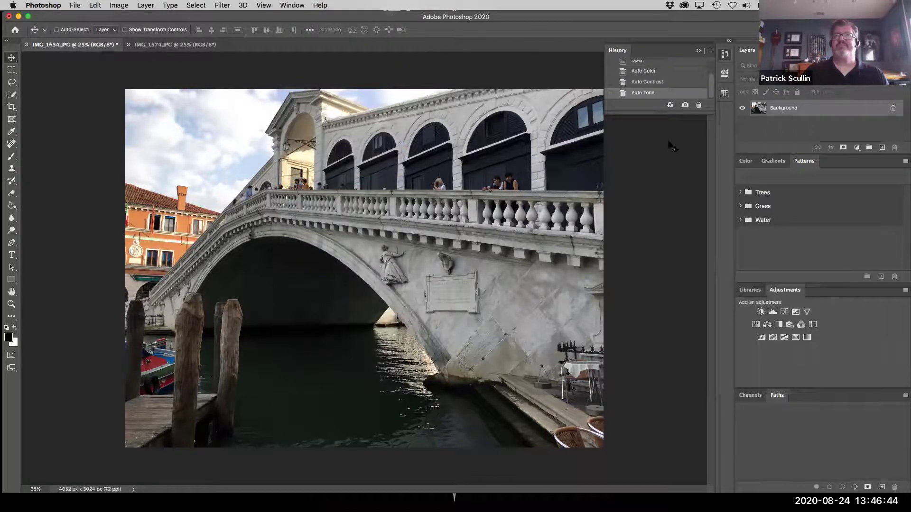
{"action": "left_click_drag", "start_coordinate": [663, 111], "coordinate": [663, 198]}
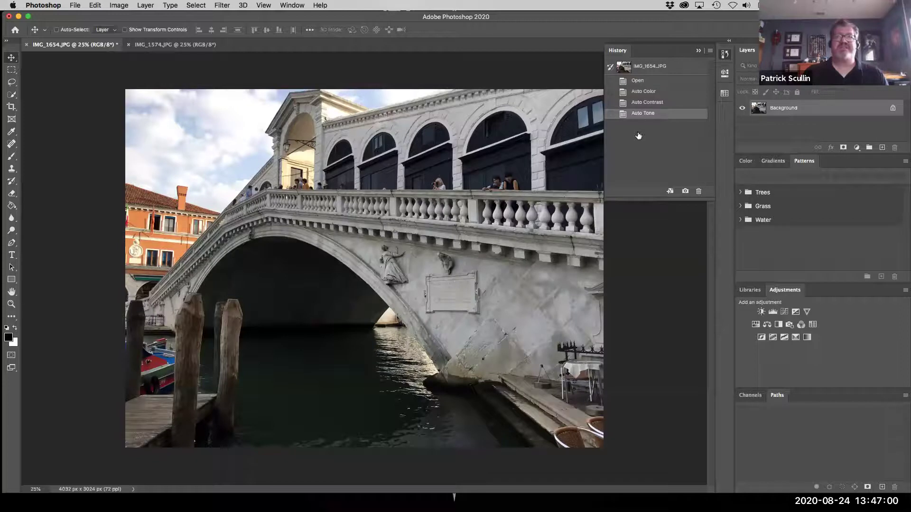
Step the photo back through its Auto Contrast and Auto Color history states to the Open state
{"action": "left_click", "coordinate": [647, 102]}
{"action": "left_click", "coordinate": [648, 91]}
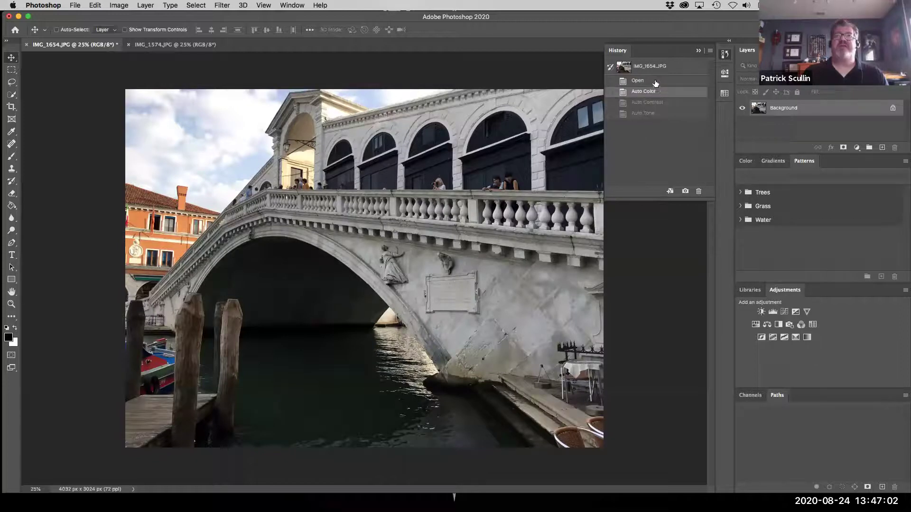
{"action": "left_click", "coordinate": [655, 81]}
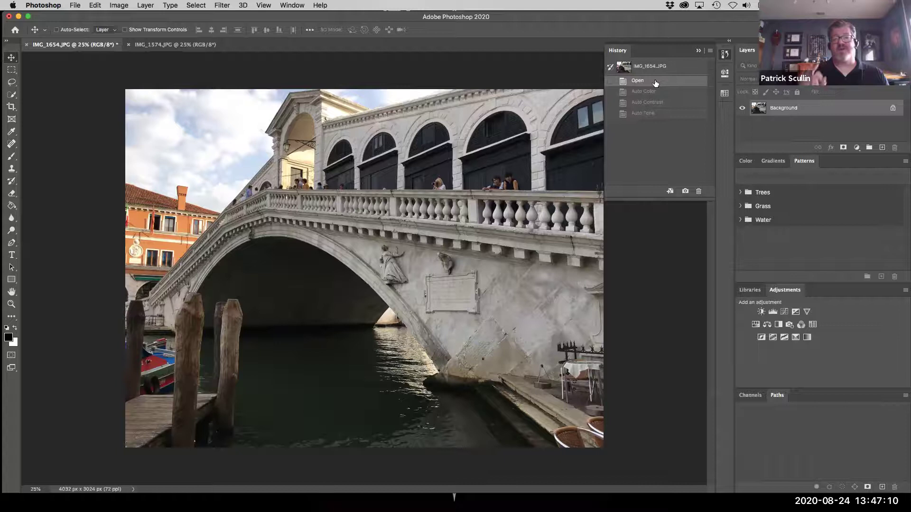
Hide the document's History list to clear the view of the bridge photo
{"action": "left_click", "coordinate": [697, 51]}
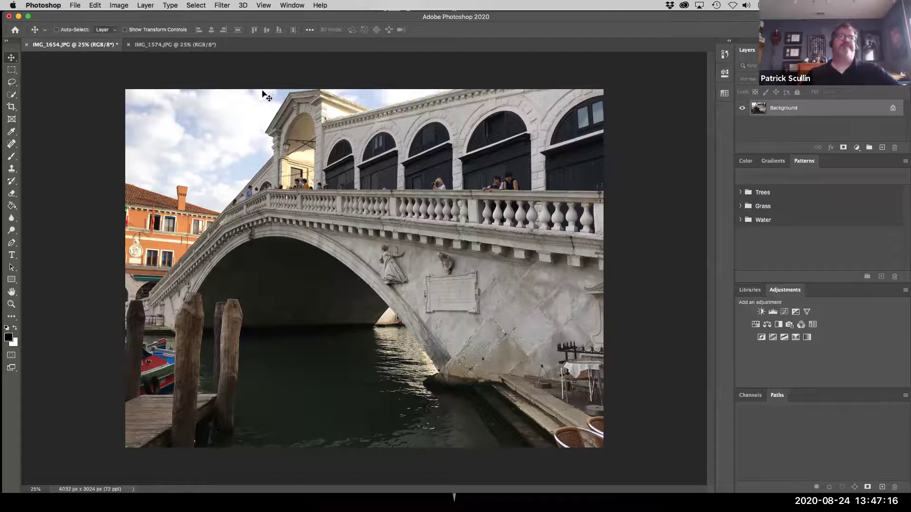
Start saving the bridge photo as a new file on the computer, named Venice-Bridge, in the venice folder
{"action": "left_click", "coordinate": [75, 6]}
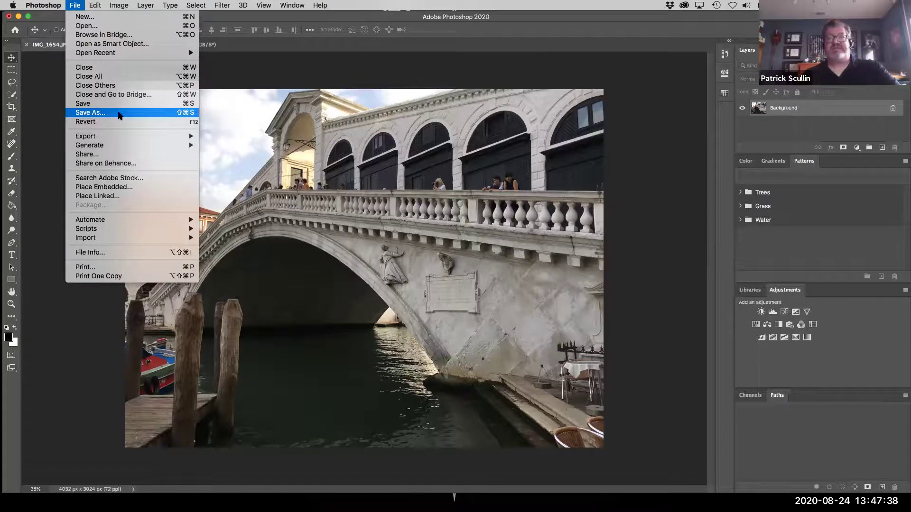
{"action": "left_click", "coordinate": [118, 114]}
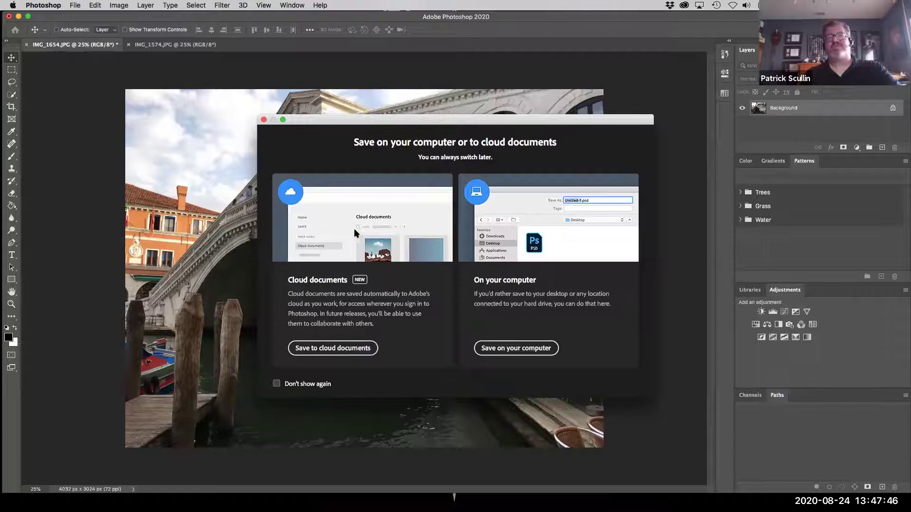
{"action": "left_click", "coordinate": [511, 350]}
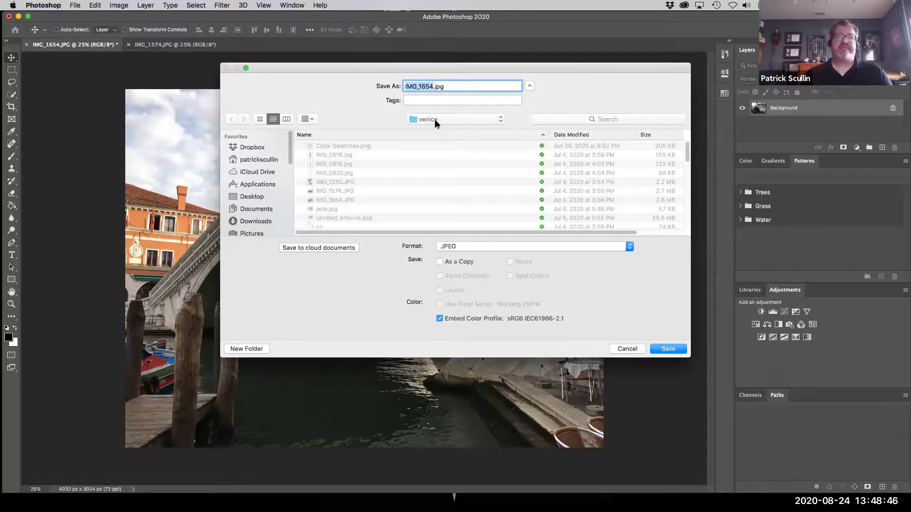
{"action": "type", "text": "Venice"}
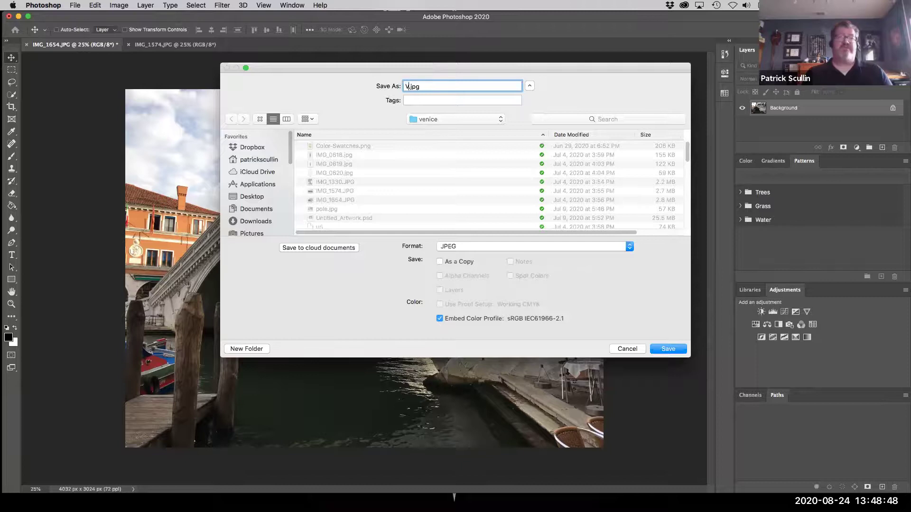
{"action": "type", "text": "-"}
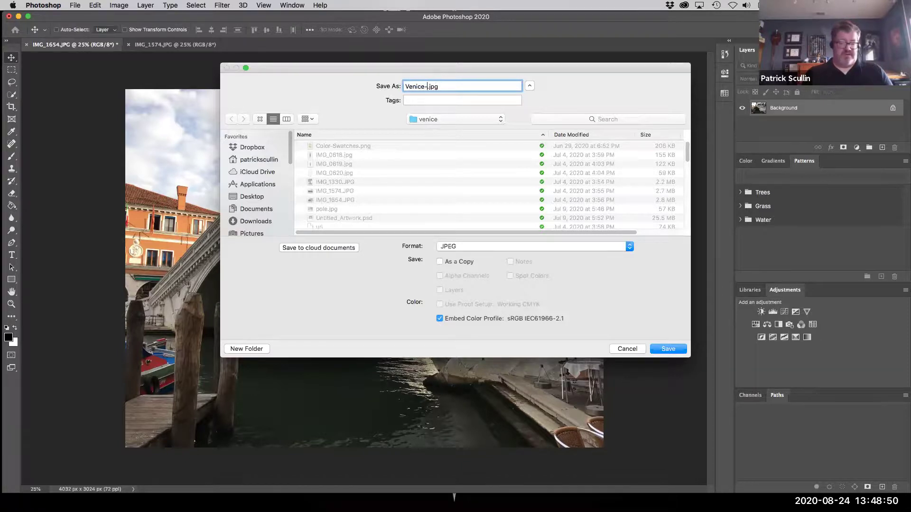
{"action": "type", "text": "Bridage"}
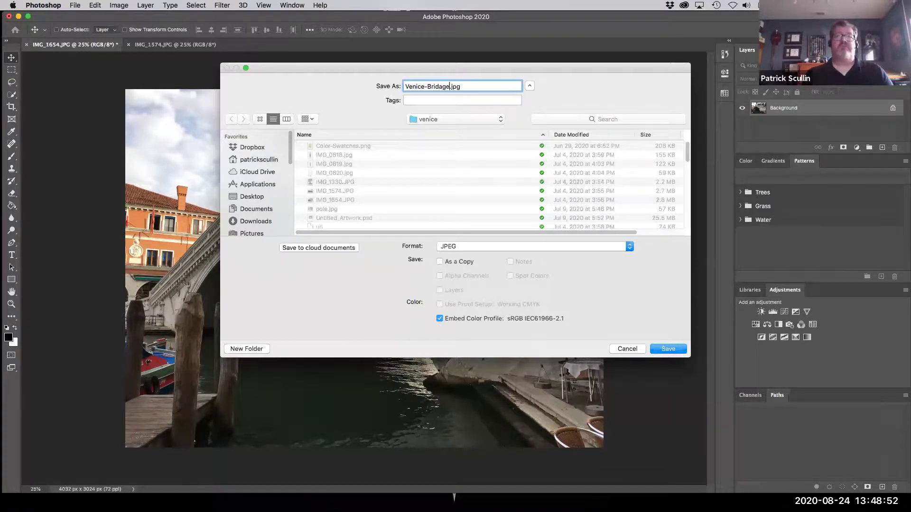
{"action": "key", "text": "BackSpace"}
{"action": "key", "text": "BackSpace"}
{"action": "key", "text": "BackSpace"}
{"action": "type", "text": "ge"}
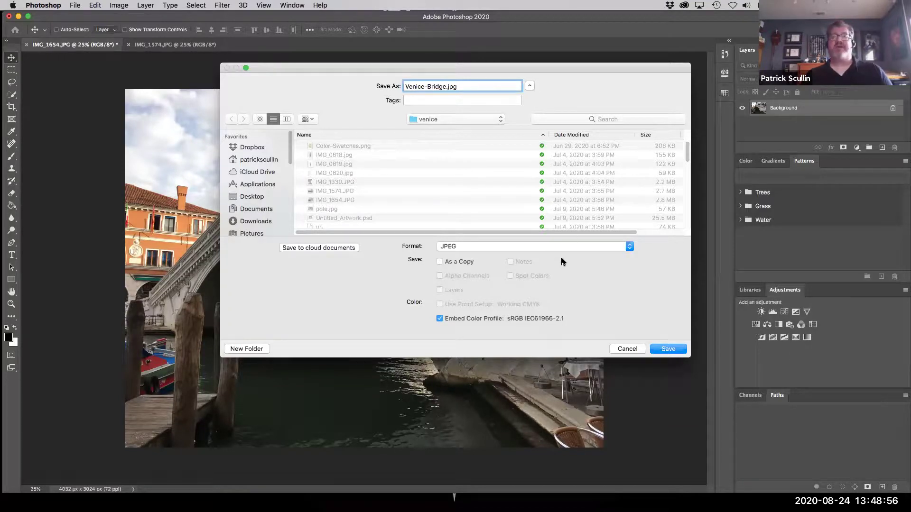
Try the Photoshop file format for the Venice-Bridge file, keeping it after reviewing the other formats, and cancel the save
{"action": "left_click", "coordinate": [539, 248]}
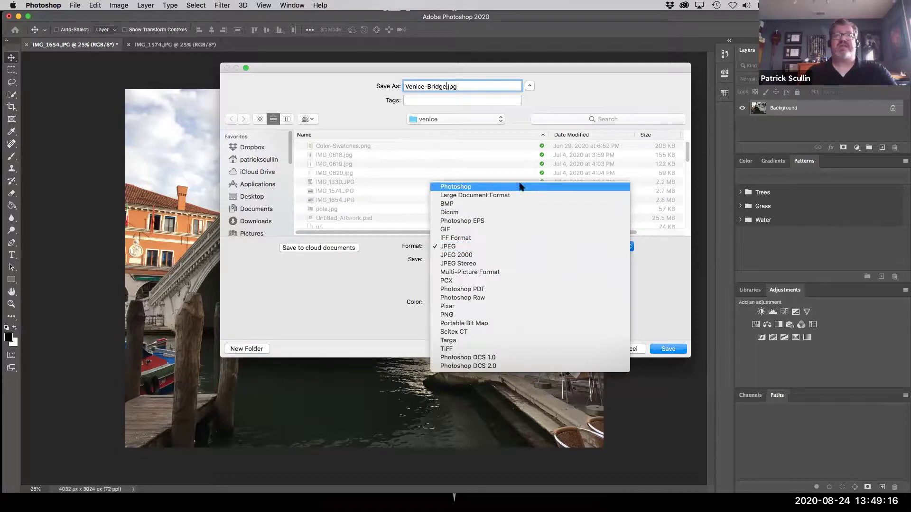
{"action": "left_click", "coordinate": [519, 186]}
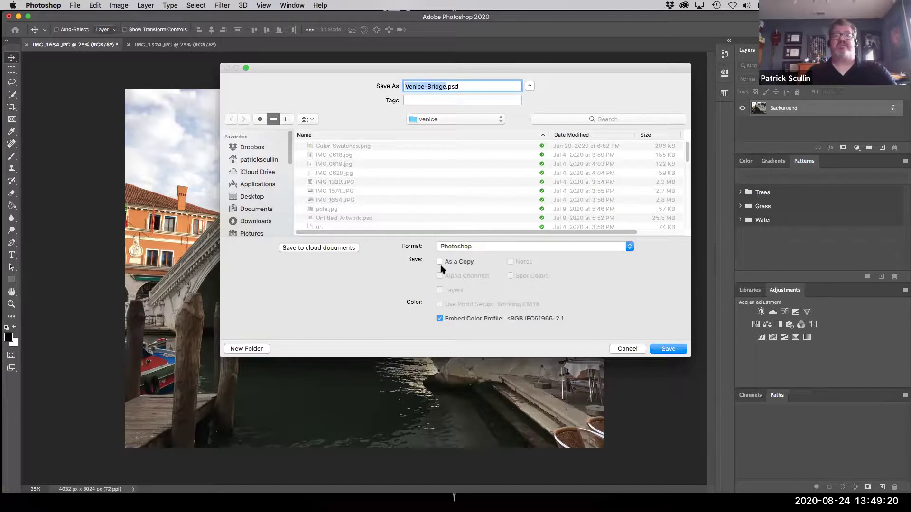
{"action": "left_click", "coordinate": [486, 247]}
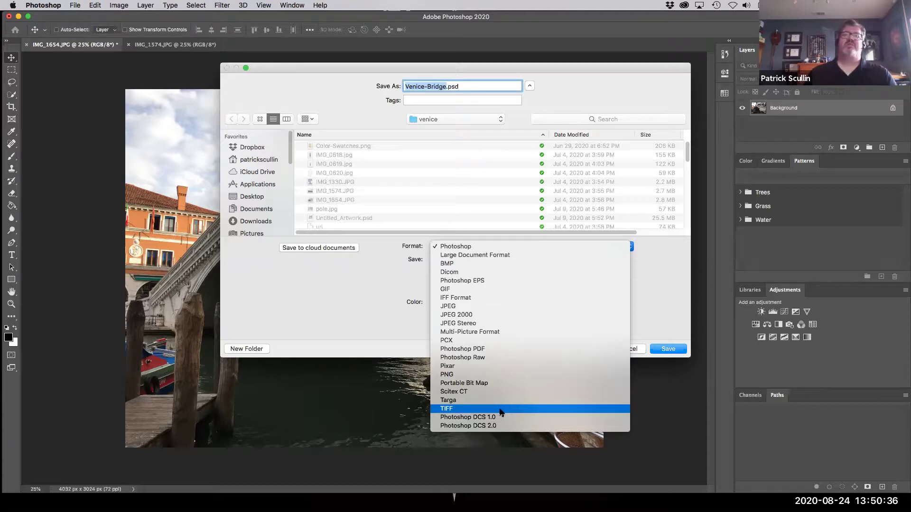
{"action": "left_click", "coordinate": [475, 246]}
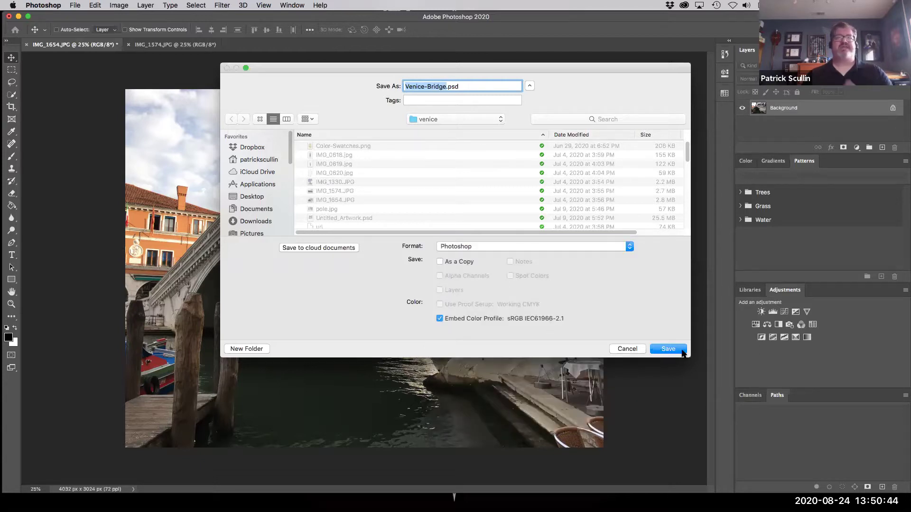
{"action": "left_click", "coordinate": [626, 349]}
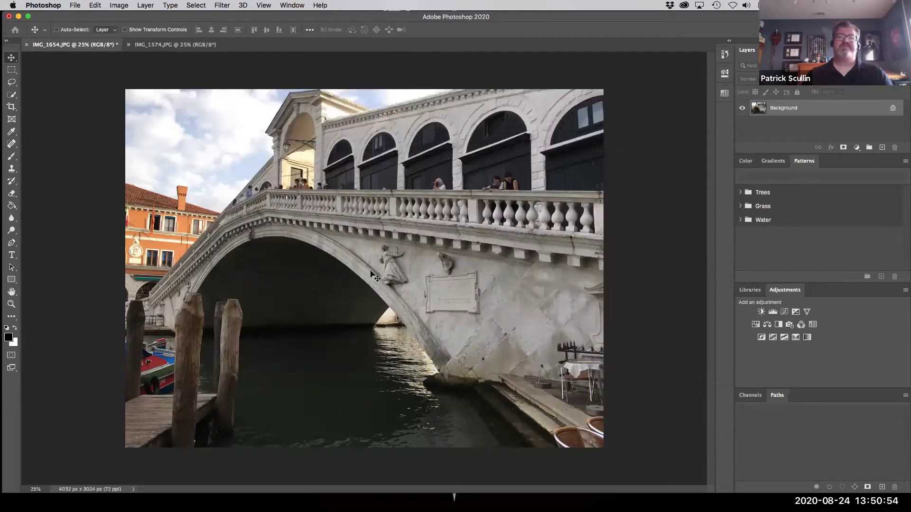